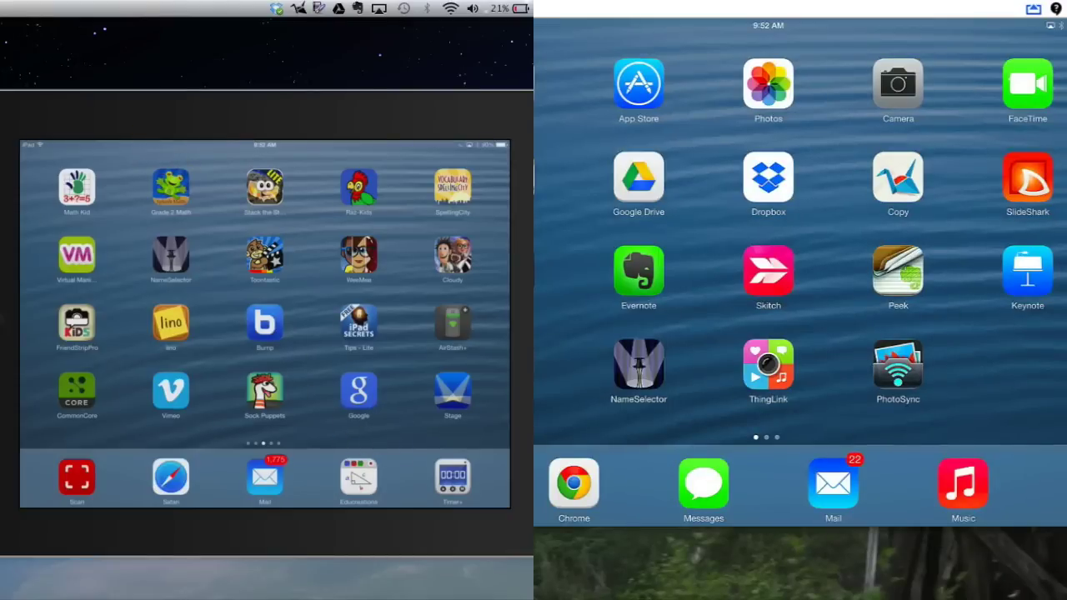
# Open AirServer's General Preferences with Cmd+, showing Password set to No Password
pyautogui.press('super+comma')
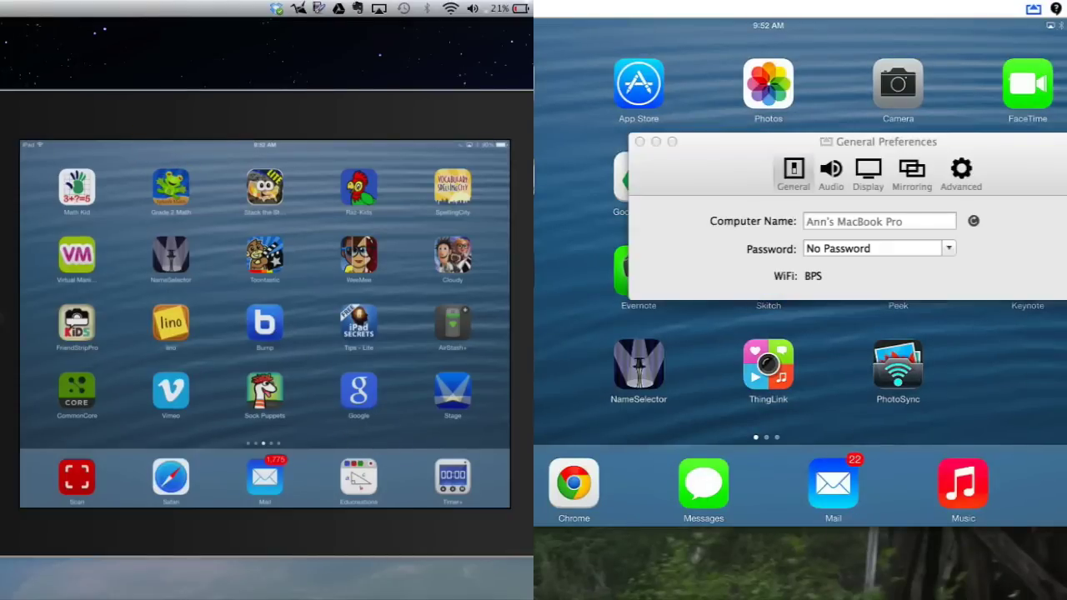
# Close Reflector's preferences and show AirServer's Display settings for Color LCD (1280 x 800)
pyautogui.moveTo(839, 201)
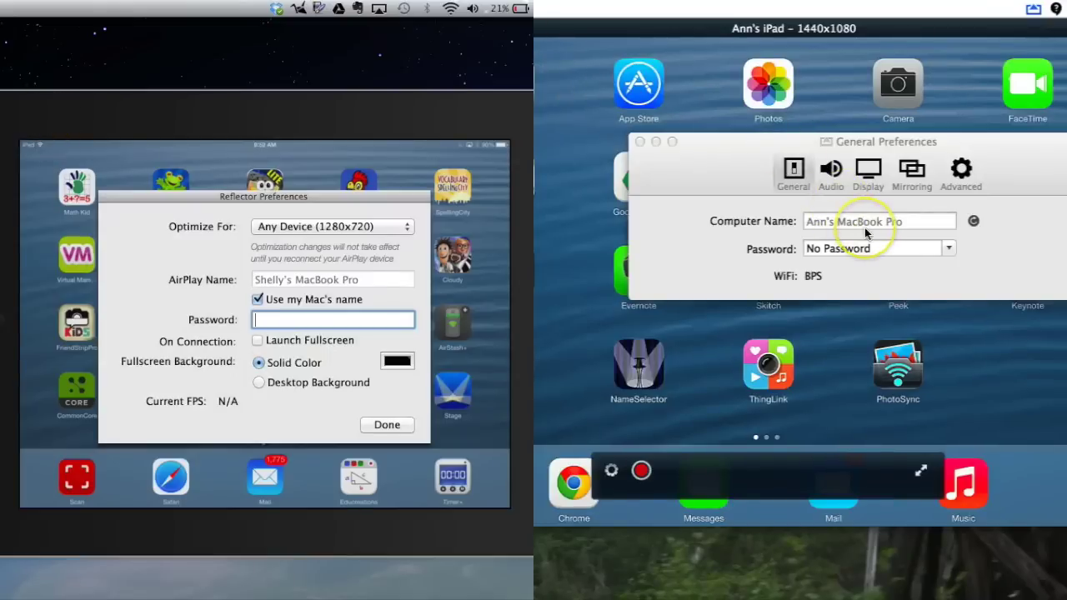
pyautogui.moveTo(865, 229)
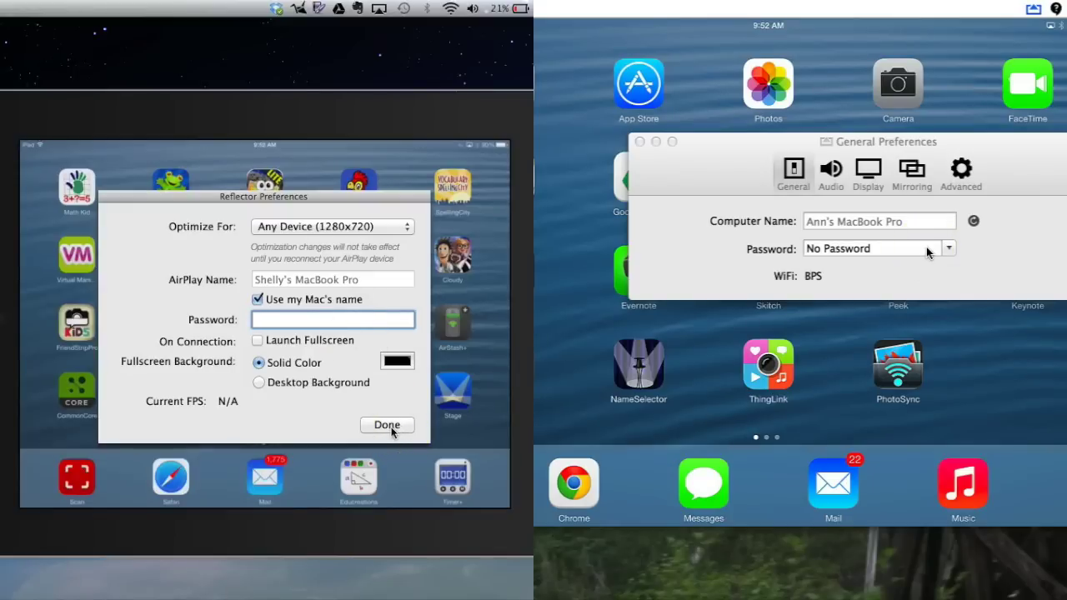
pyautogui.click(391, 427)
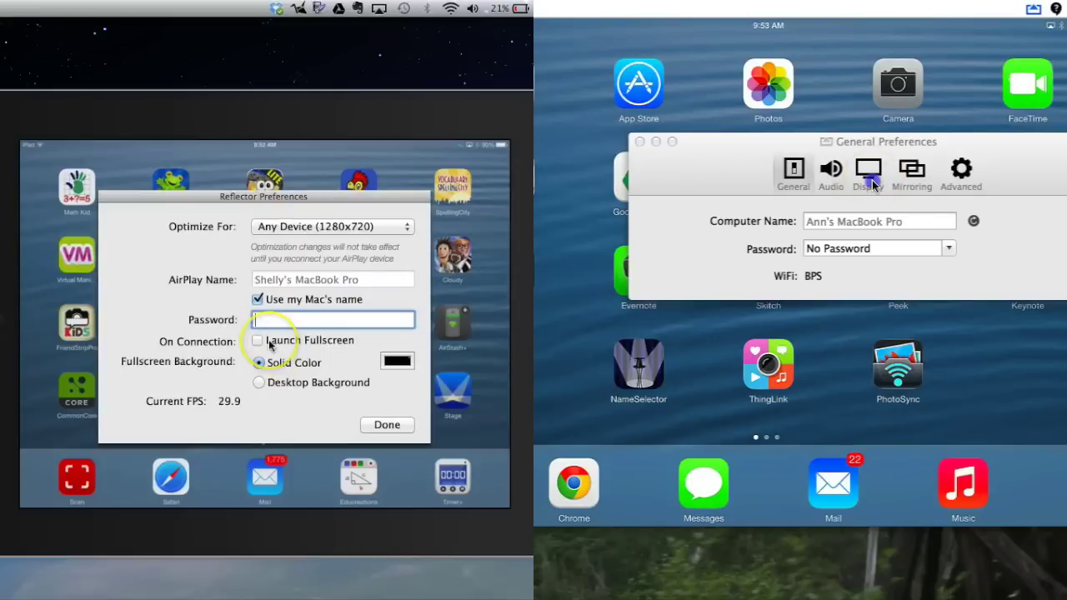
pyautogui.click(874, 182)
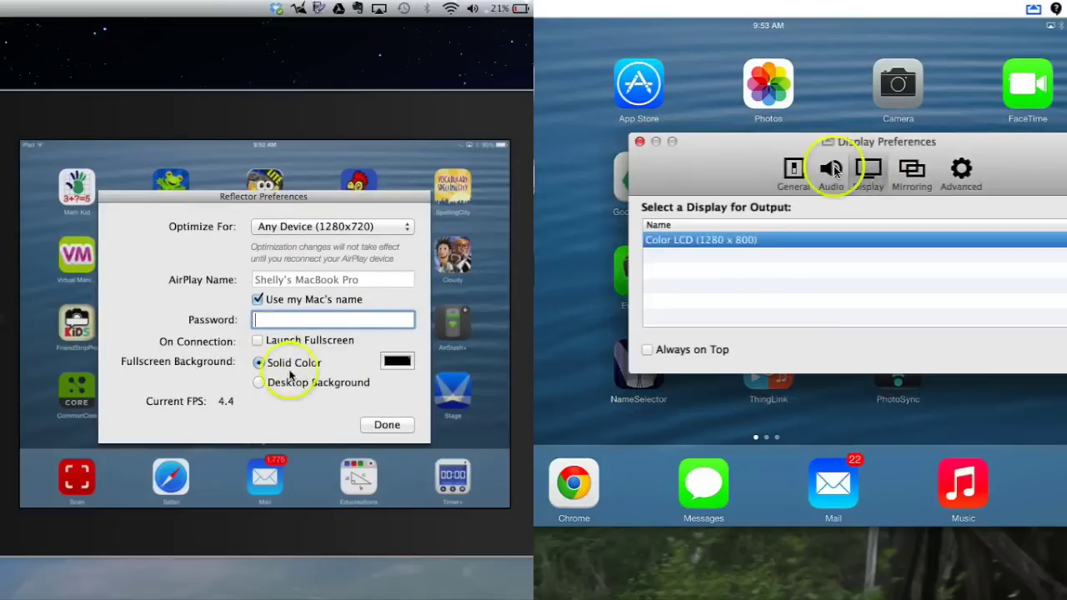
# Browse AirServer's Mirroring and Advanced tabs, return to General, and close Reflector's preferences
pyautogui.click(905, 181)
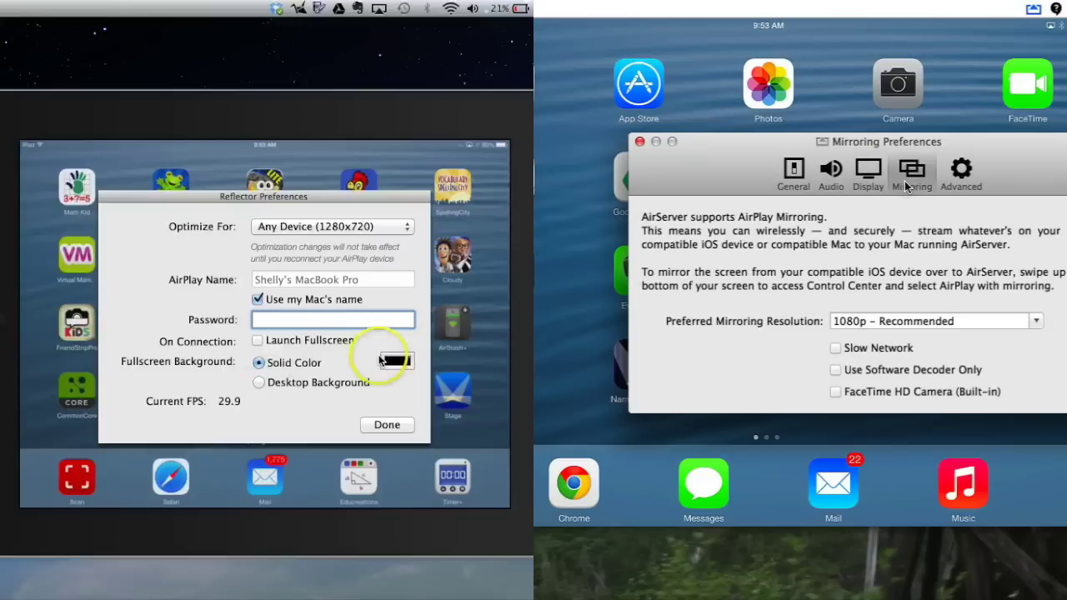
pyautogui.click(793, 173)
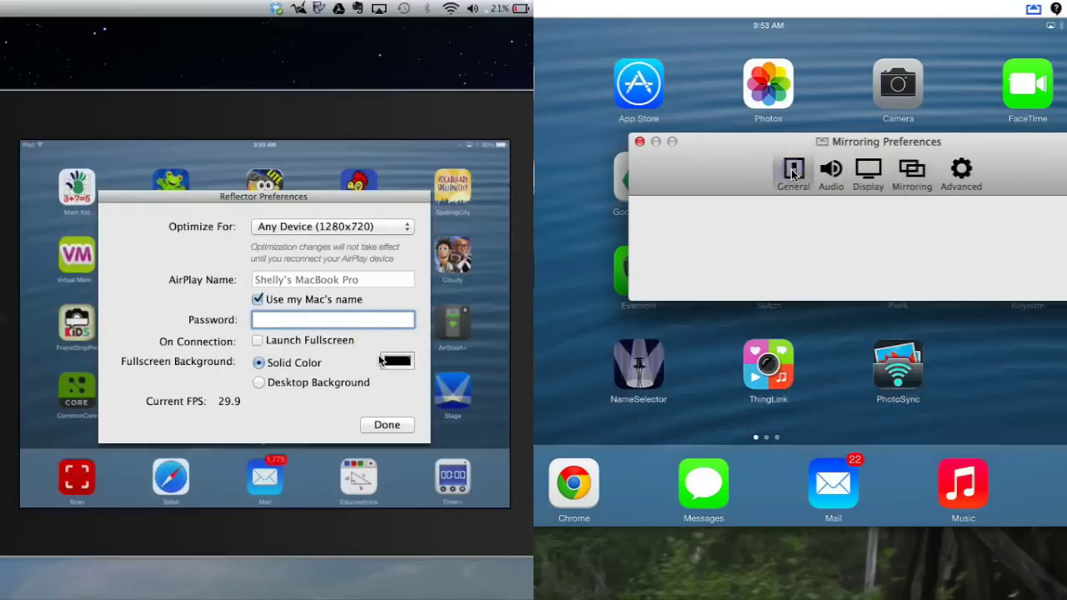
pyautogui.click(963, 170)
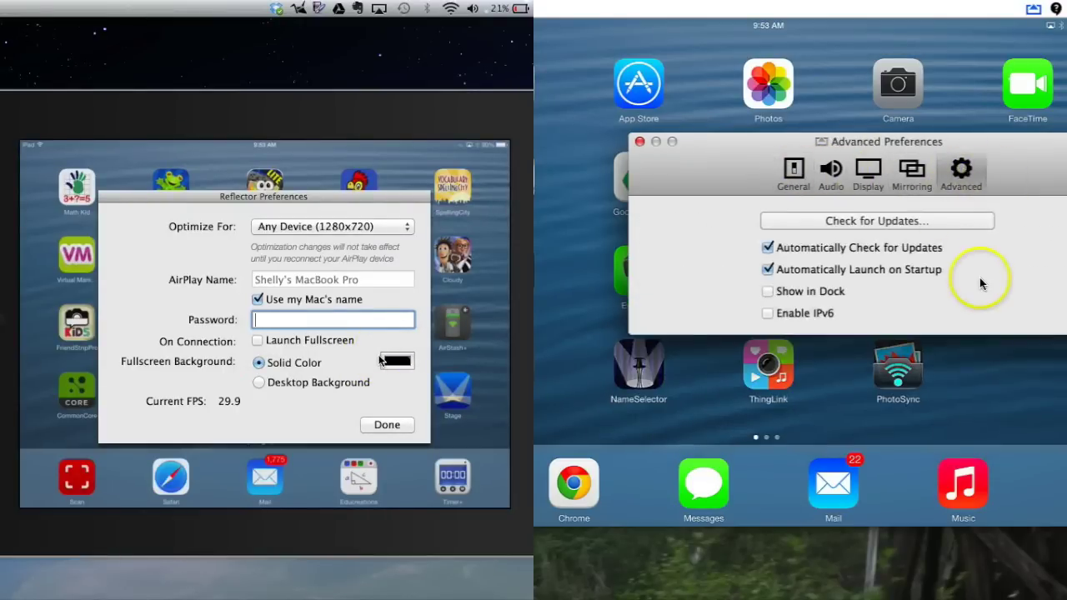
pyautogui.click(790, 175)
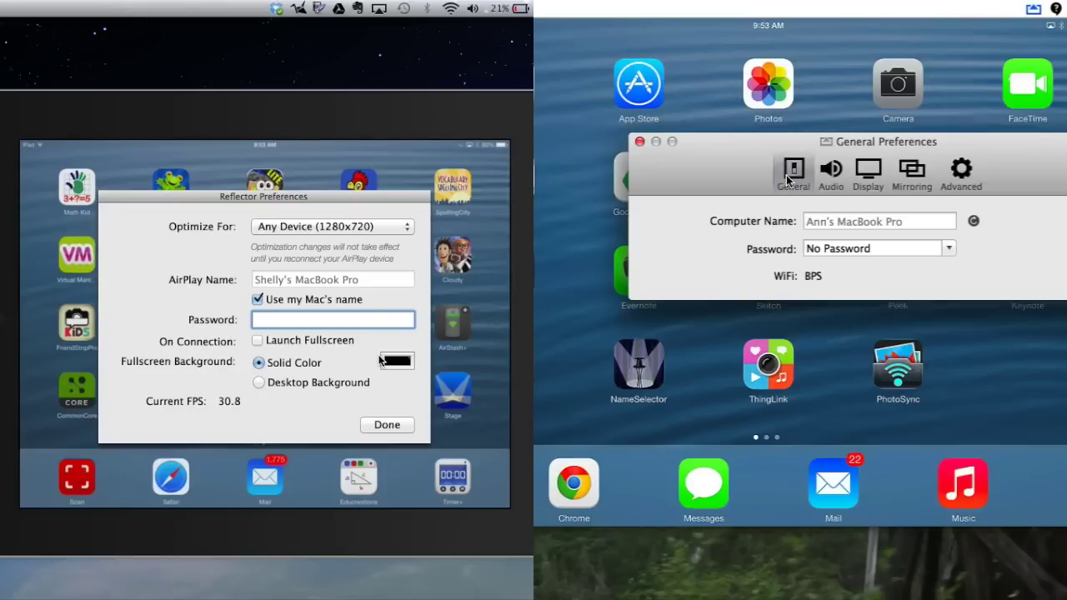
pyautogui.click(387, 426)
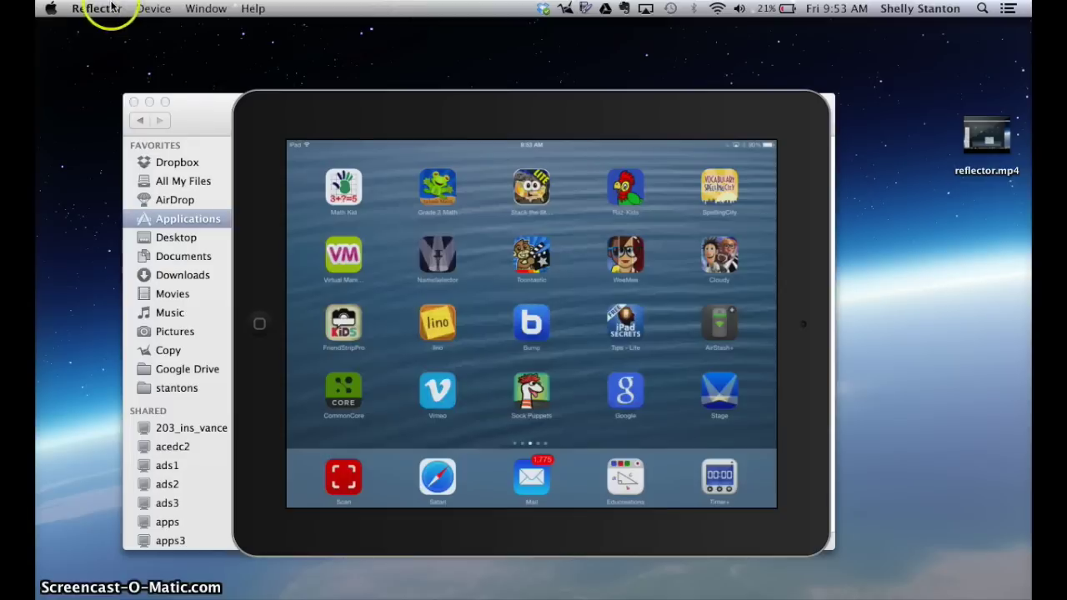
# Turn Device > Show Frame off and back on around the mirrored iPad
pyautogui.click(155, 9)
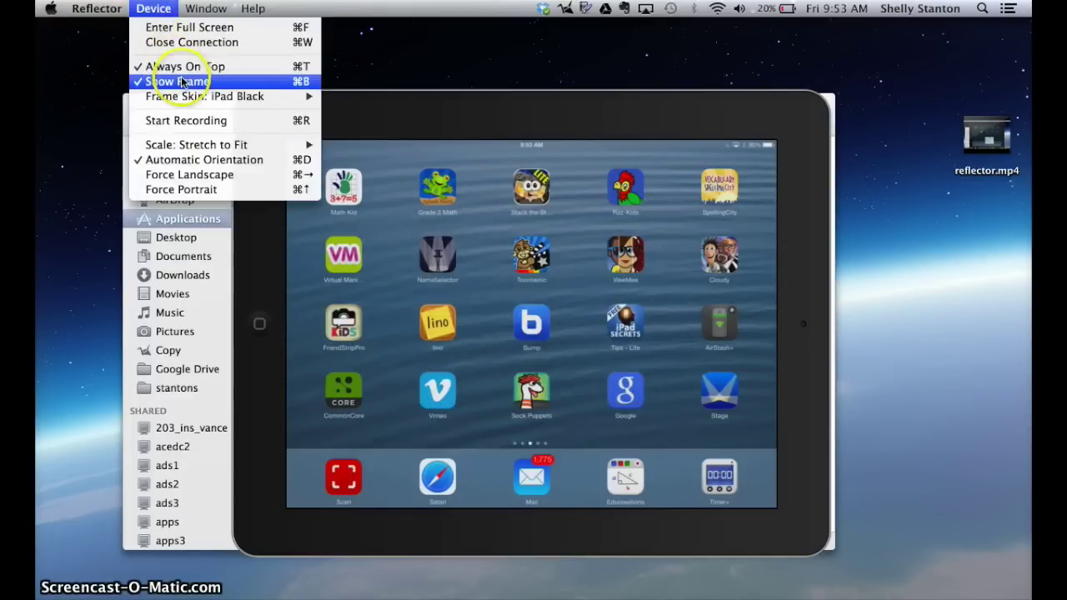
pyautogui.click(181, 81)
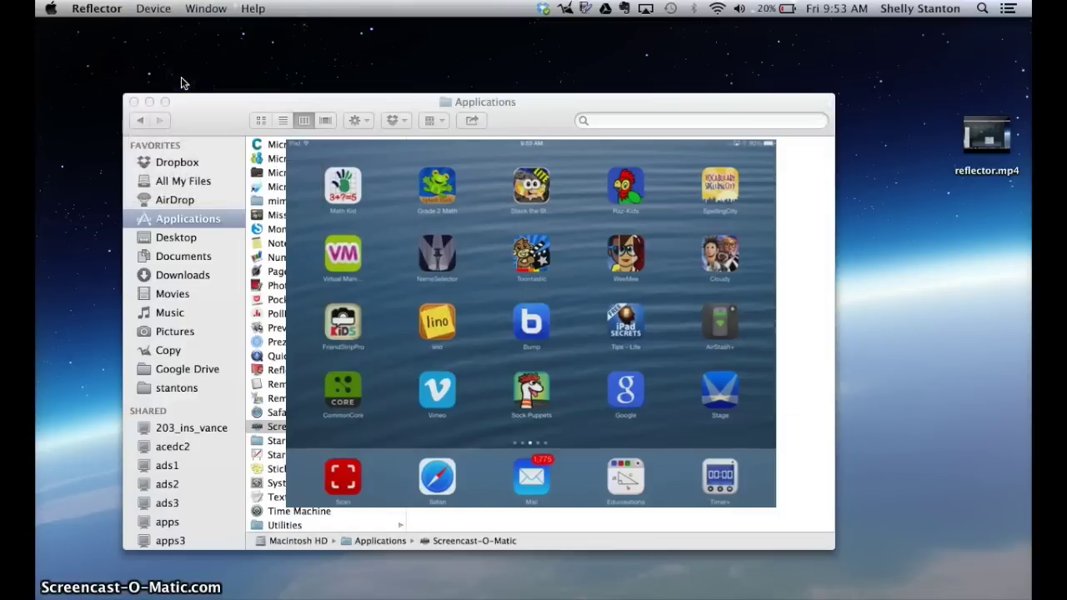
pyautogui.click(153, 9)
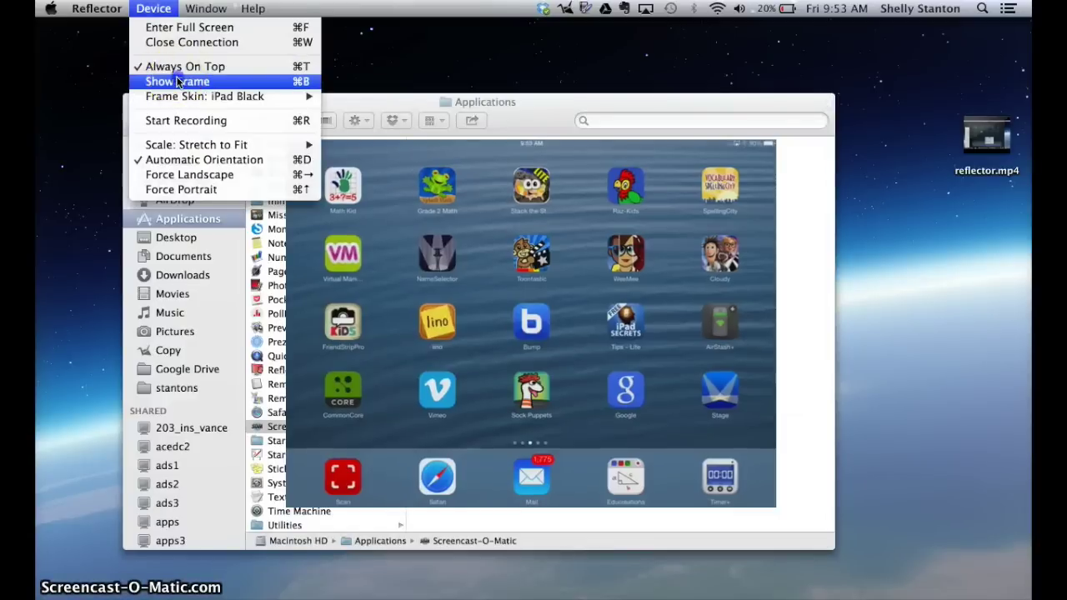
pyautogui.click(177, 80)
# Switch the frame skin from iPad Black to iPad White and confirm it
pyautogui.click(151, 9)
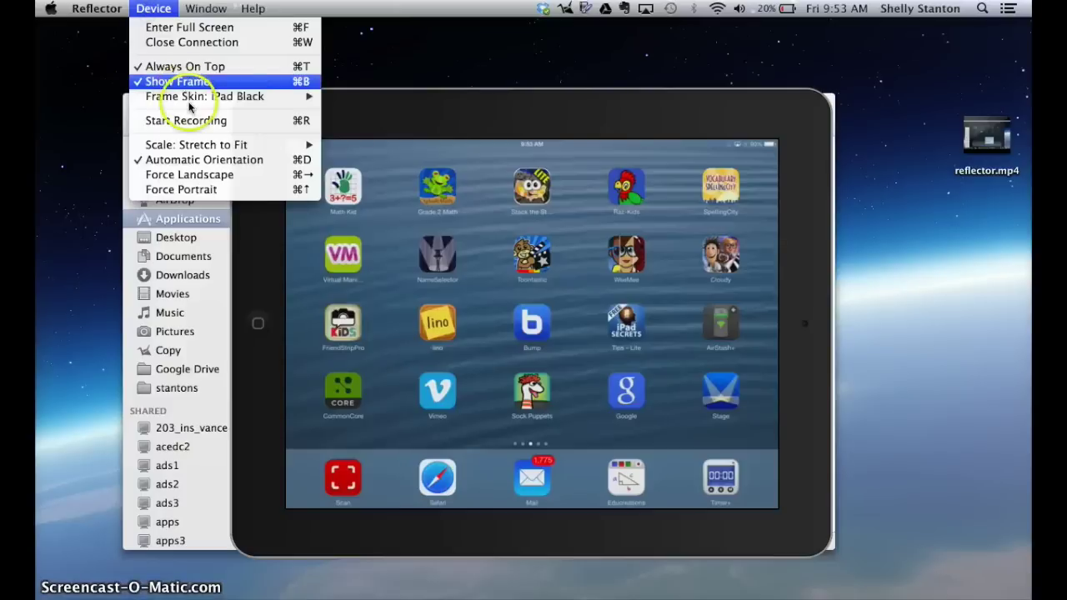
pyautogui.moveTo(189, 105)
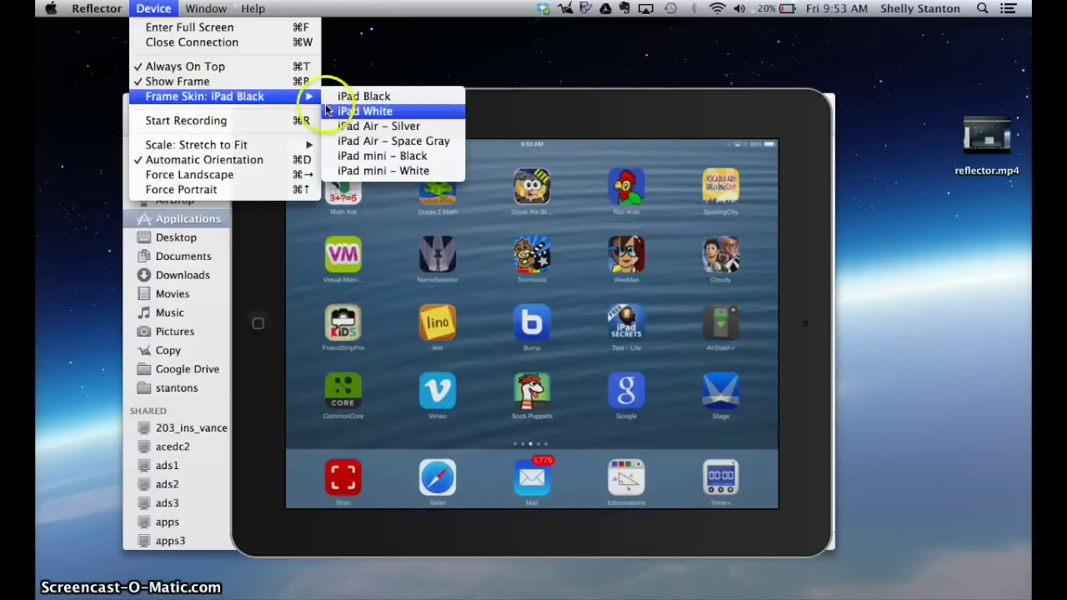
pyautogui.click(379, 114)
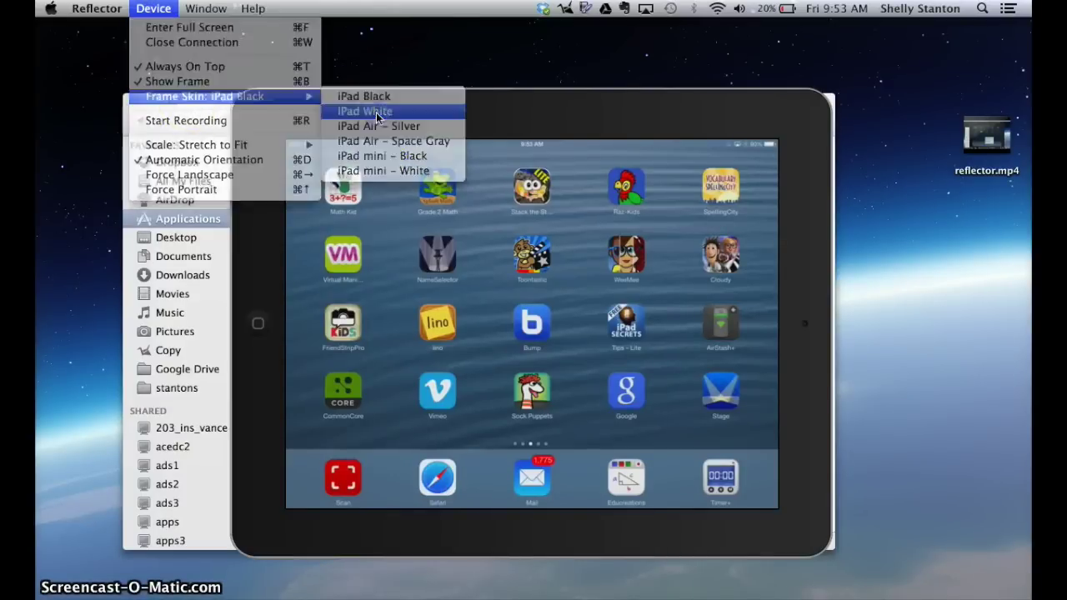
pyautogui.click(164, 9)
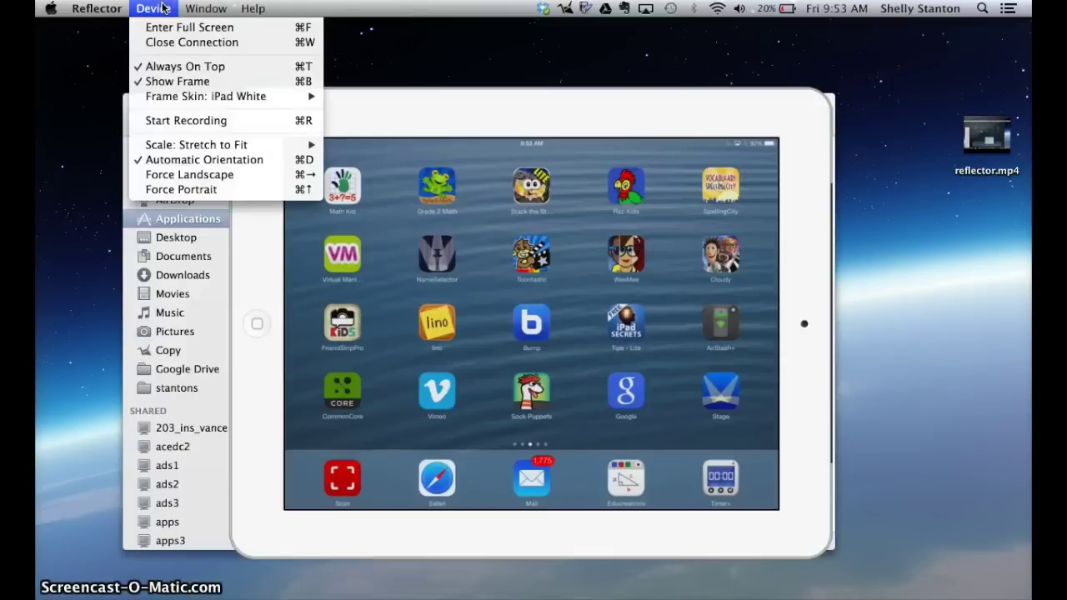